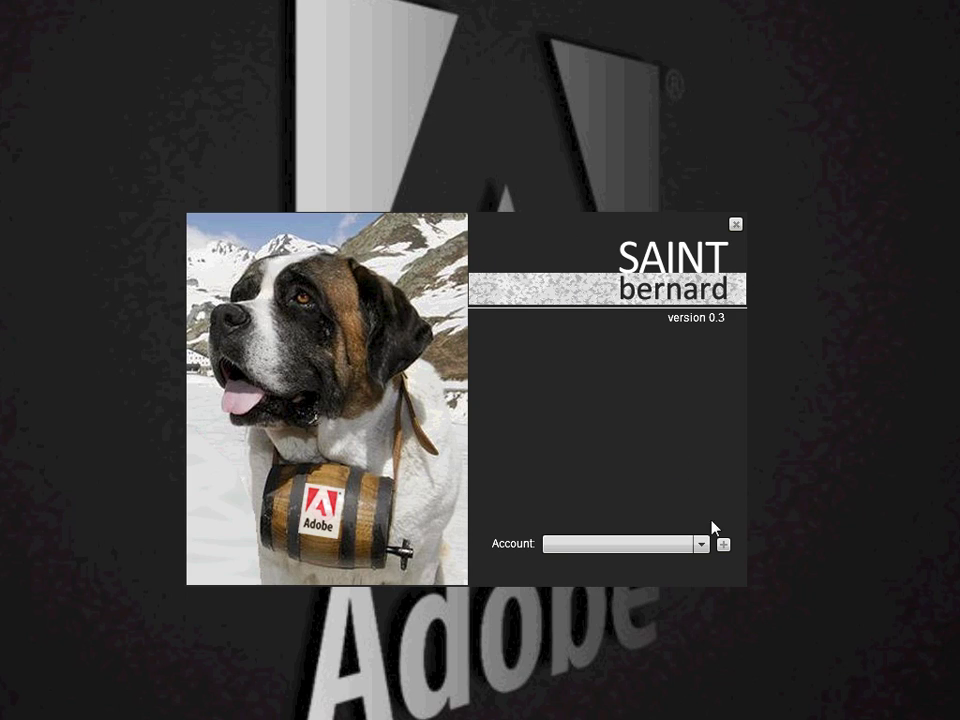
{"action": "left_click", "coordinate": [723, 545]}
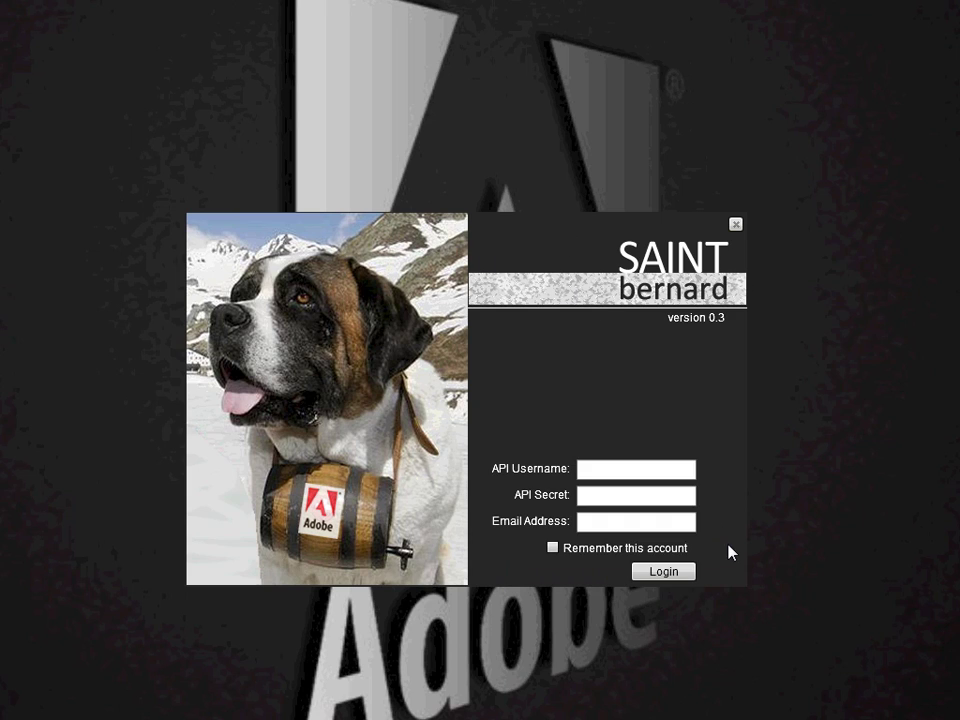
{"action": "left_click", "coordinate": [649, 492]}
{"action": "left_click", "coordinate": [655, 469]}
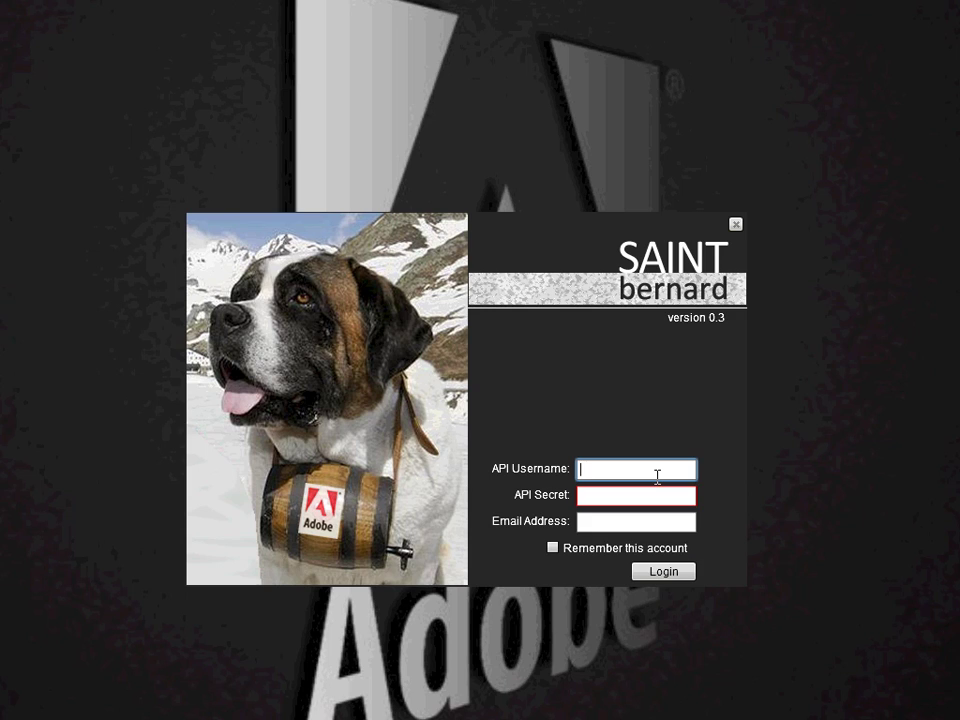
{"action": "left_click", "coordinate": [647, 521]}
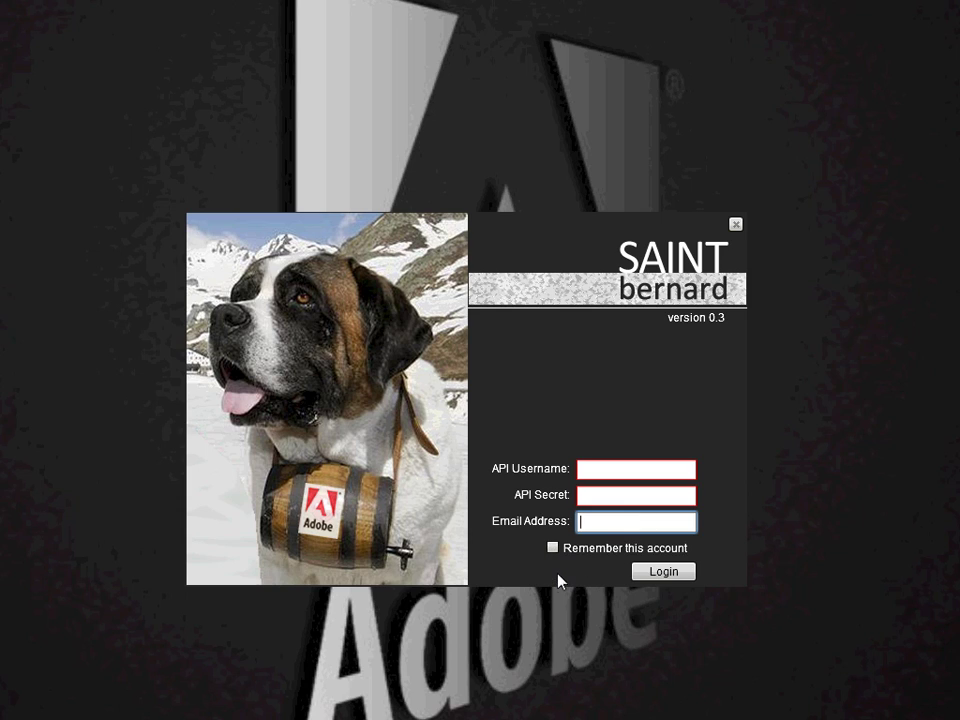
{"action": "left_click", "coordinate": [553, 548]}
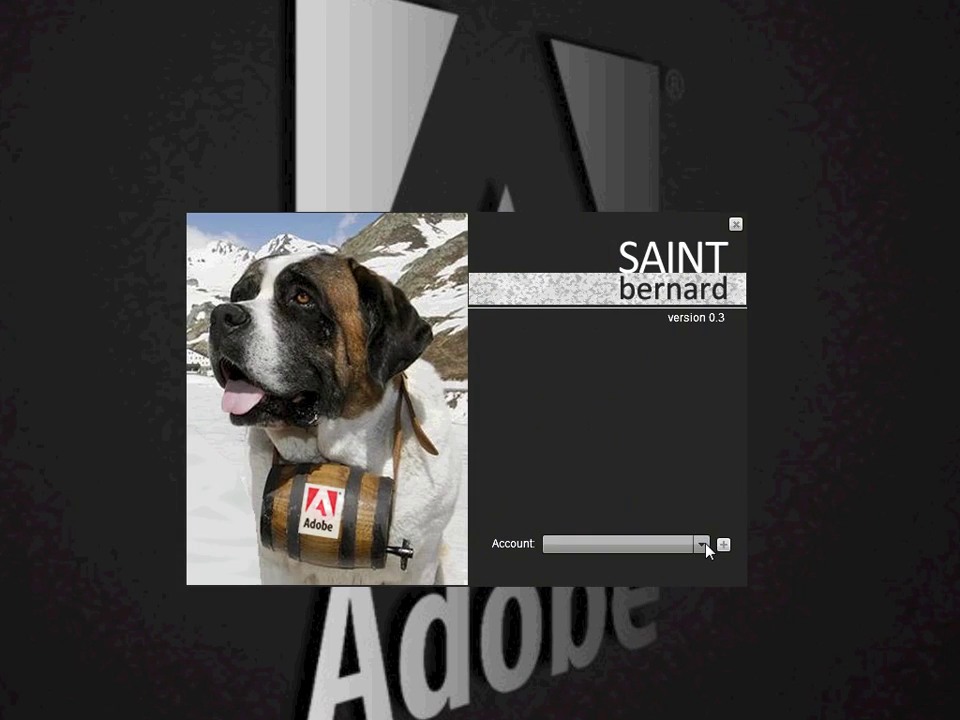
Log in with the saved Gubler Inc. account and shrink the main window so that it fits the screen
{"action": "left_click", "coordinate": [707, 546]}
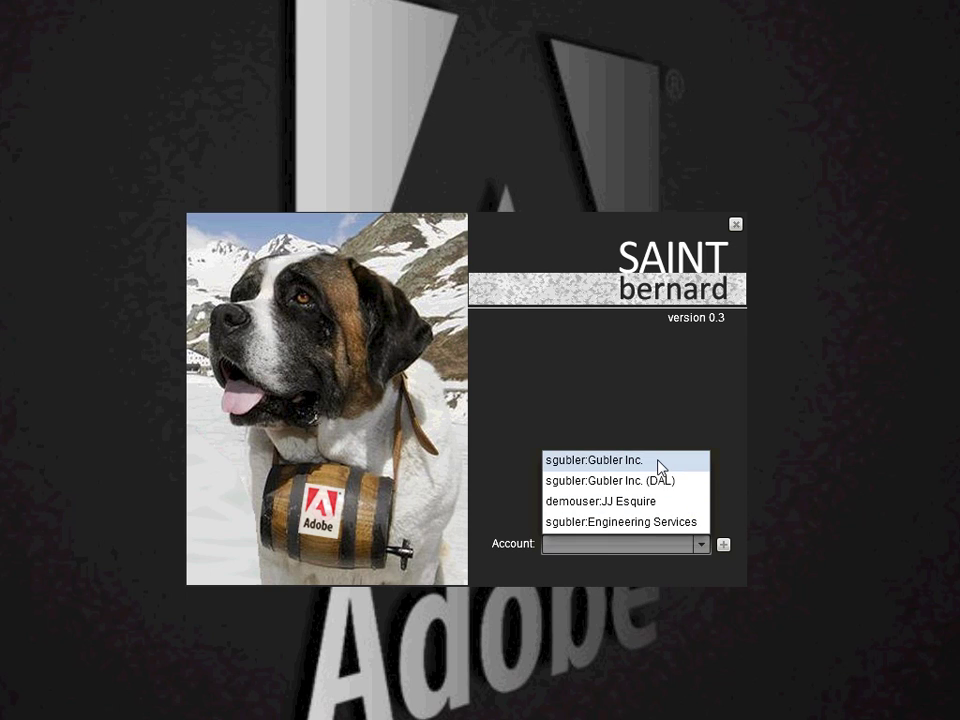
{"action": "left_click", "coordinate": [660, 467]}
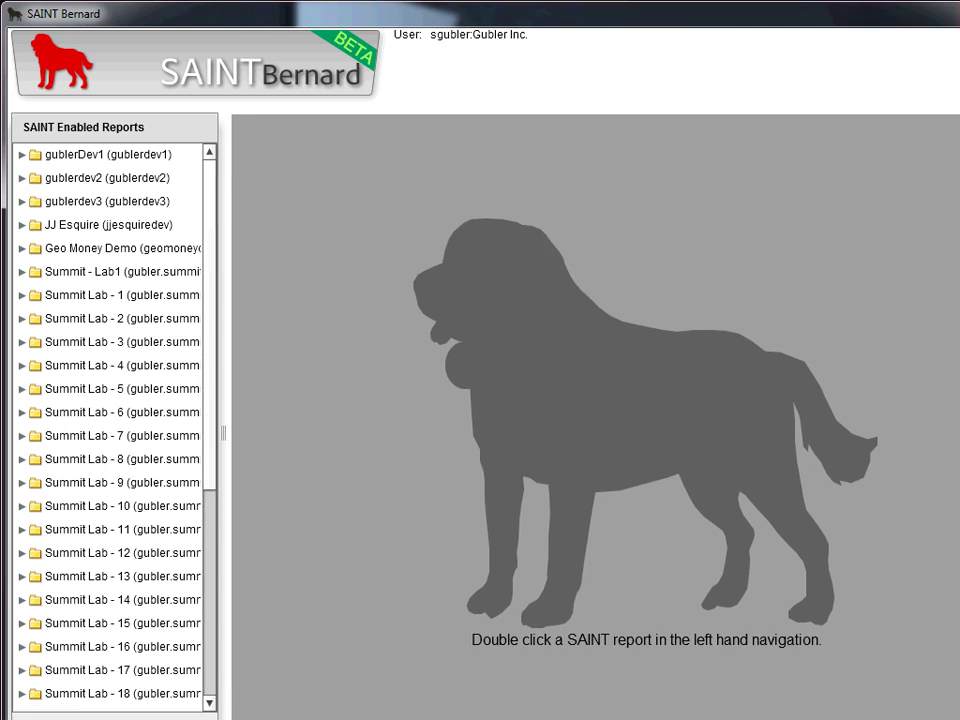
{"action": "left_click_drag", "start_coordinate": [959, 713], "coordinate": [947, 712]}
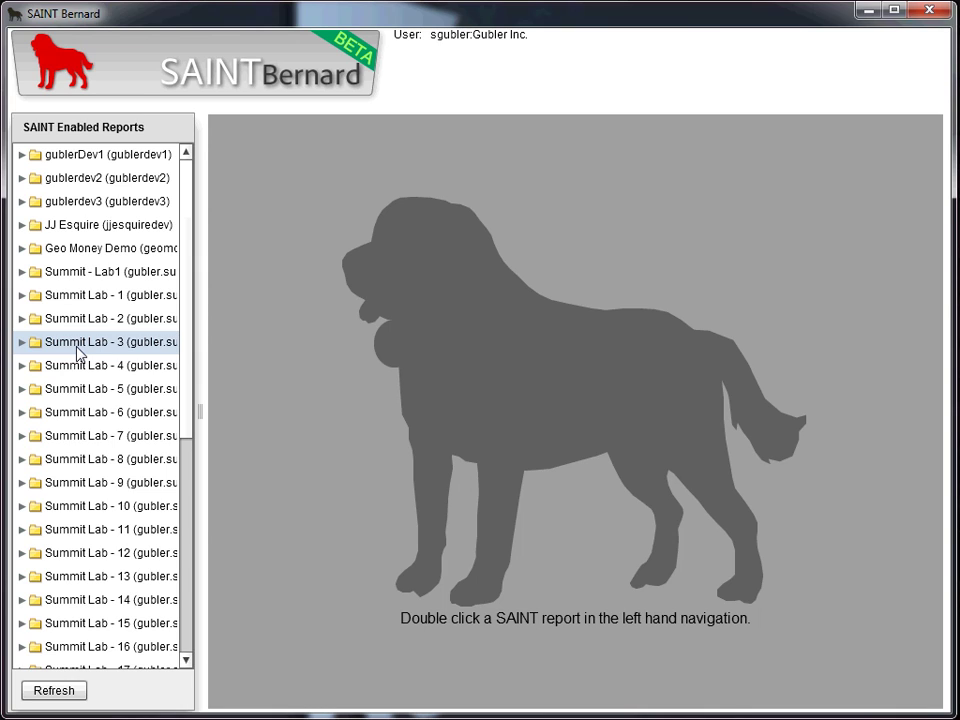
Open the Pages report of the gublerdev2 report suite and look through its keys and owners down to the last record
{"action": "left_click", "coordinate": [21, 179]}
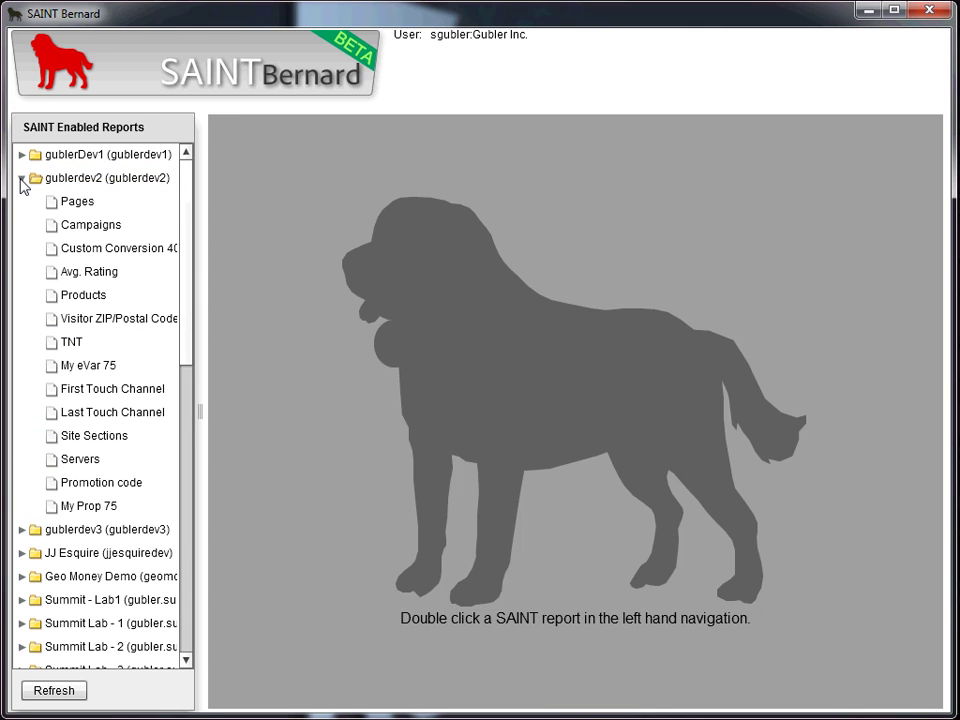
{"action": "double_click", "coordinate": [111, 209]}
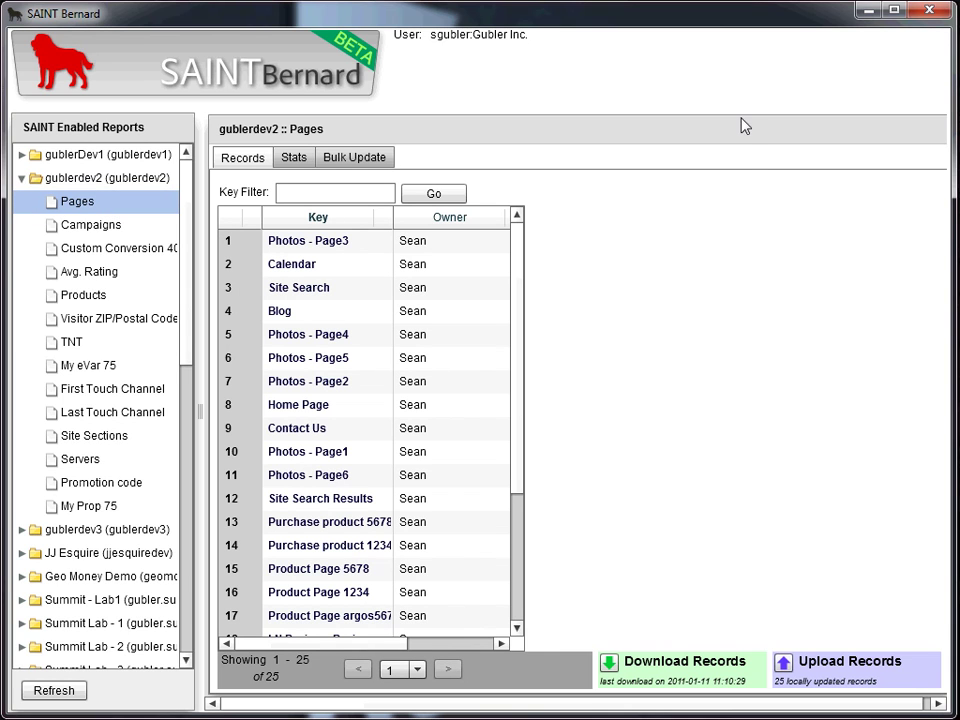
{"action": "left_click", "coordinate": [482, 249]}
{"action": "left_click_drag", "start_coordinate": [519, 268], "coordinate": [242, 229]}
{"action": "left_click", "coordinate": [332, 240]}
{"action": "left_click_drag", "start_coordinate": [335, 242], "coordinate": [455, 251]}
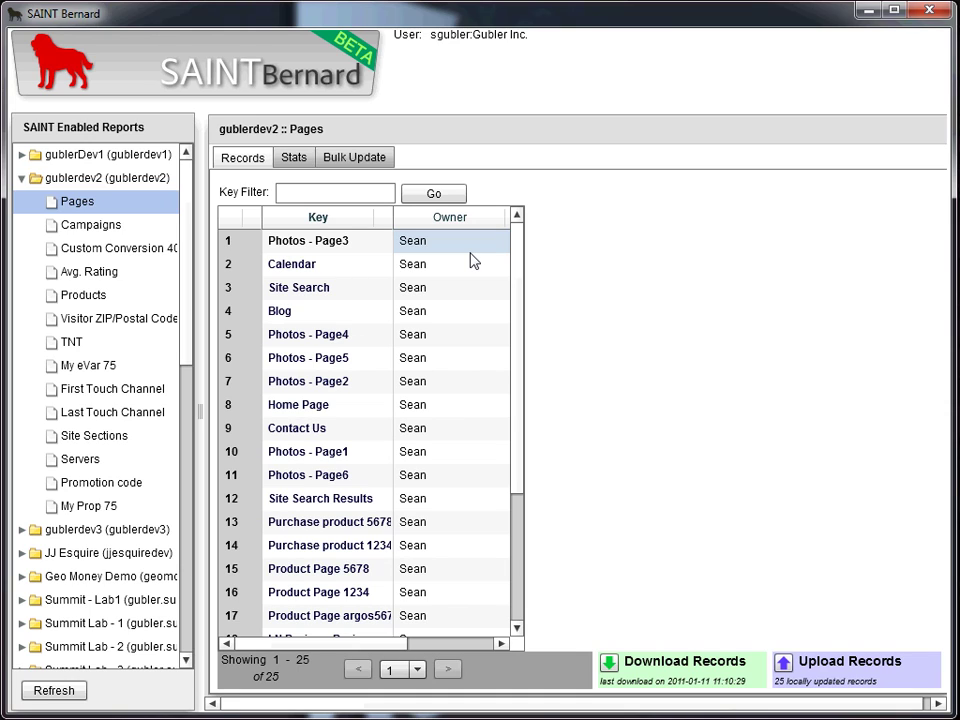
{"action": "left_click", "coordinate": [470, 219]}
{"action": "left_click_drag", "start_coordinate": [516, 253], "coordinate": [518, 435]}
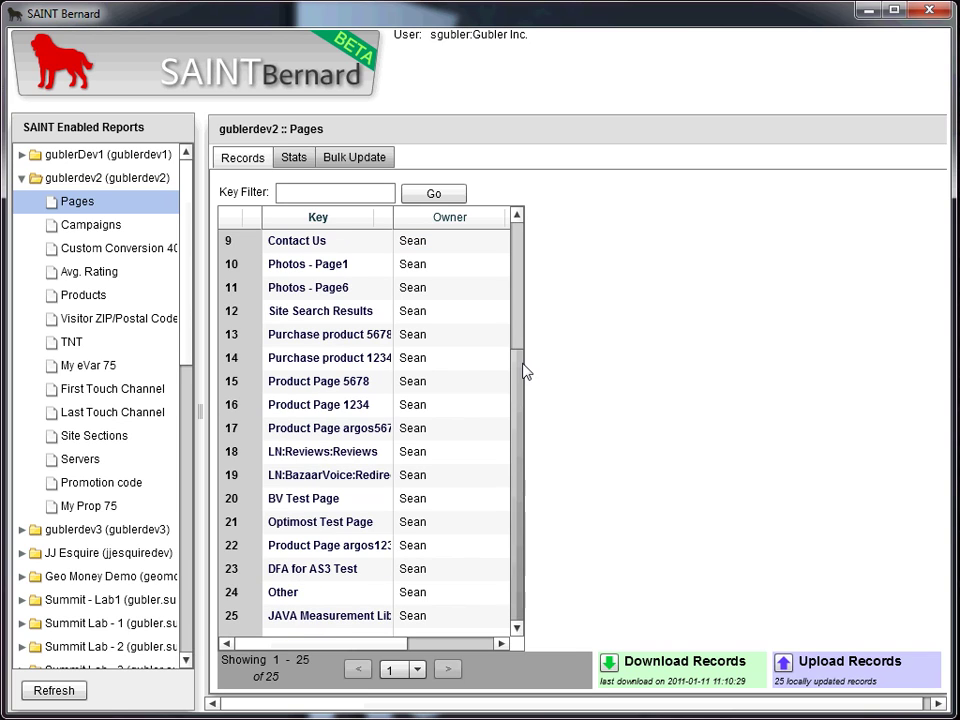
{"action": "left_click_drag", "start_coordinate": [525, 372], "coordinate": [527, 238]}
Replace the owner of the Photos - Page3 record with the new owner's first name
{"action": "double_click", "coordinate": [459, 243]}
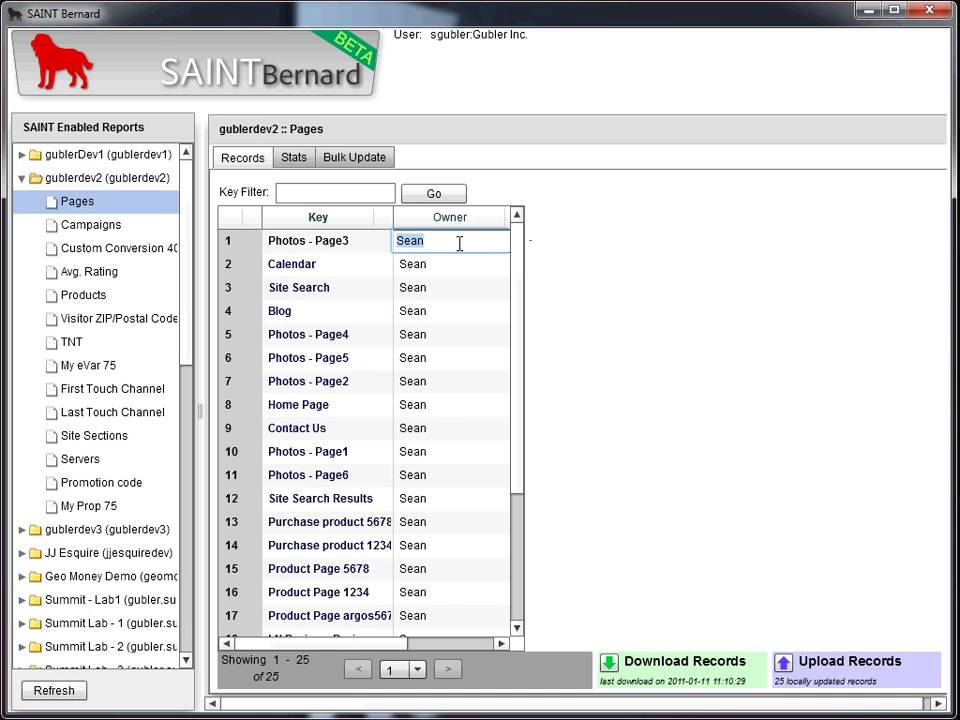
{"action": "type", "text": "Je"}
{"action": "key", "text": "BackSpace"}
{"action": "type", "text": "anet"}
Assign the same new owner to the Calendar and Site Search records
{"action": "double_click", "coordinate": [464, 263]}
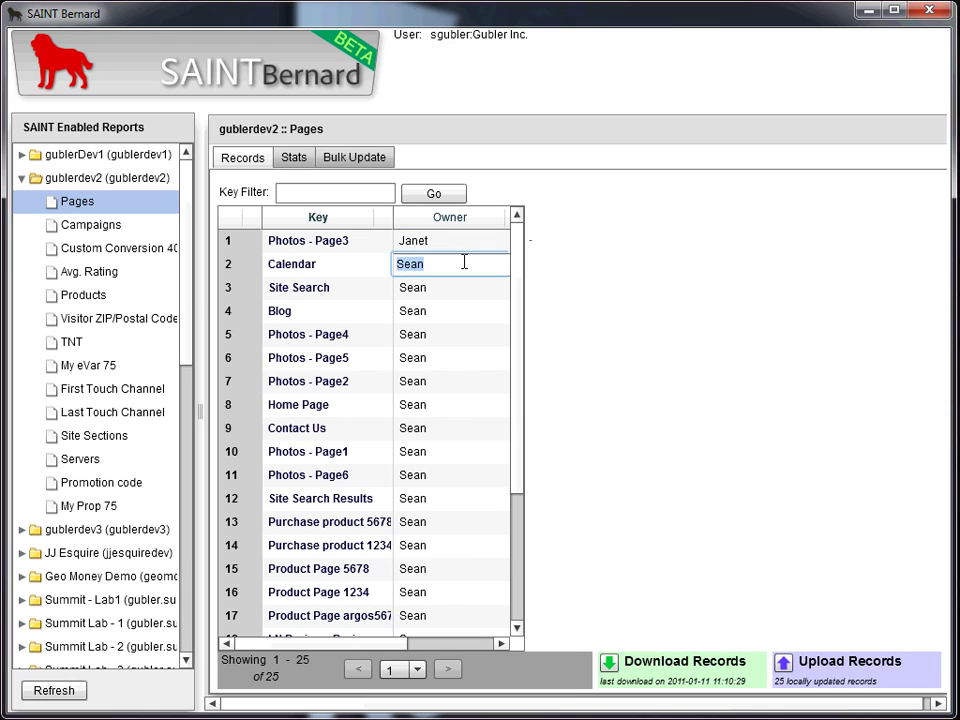
{"action": "left_click", "coordinate": [318, 266]}
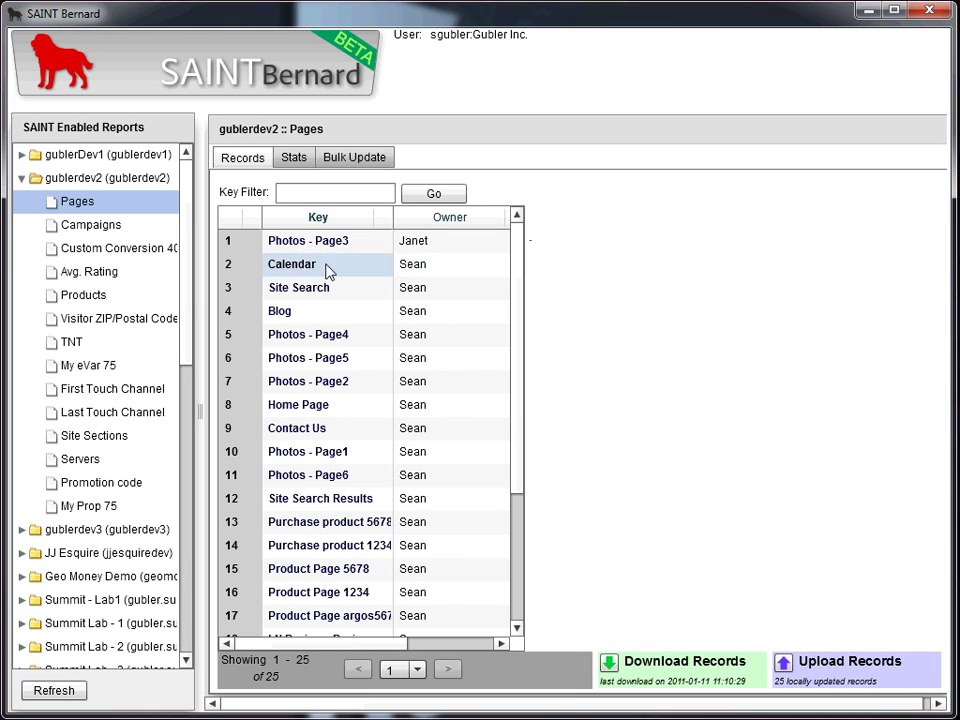
{"action": "double_click", "coordinate": [446, 268]}
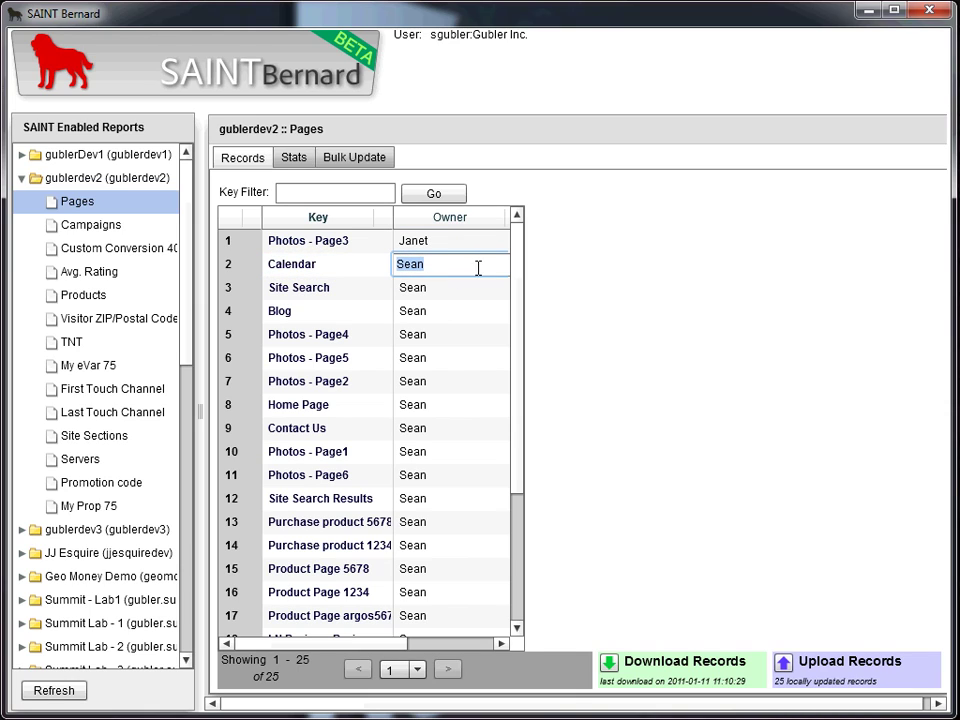
{"action": "left_click", "coordinate": [448, 250]}
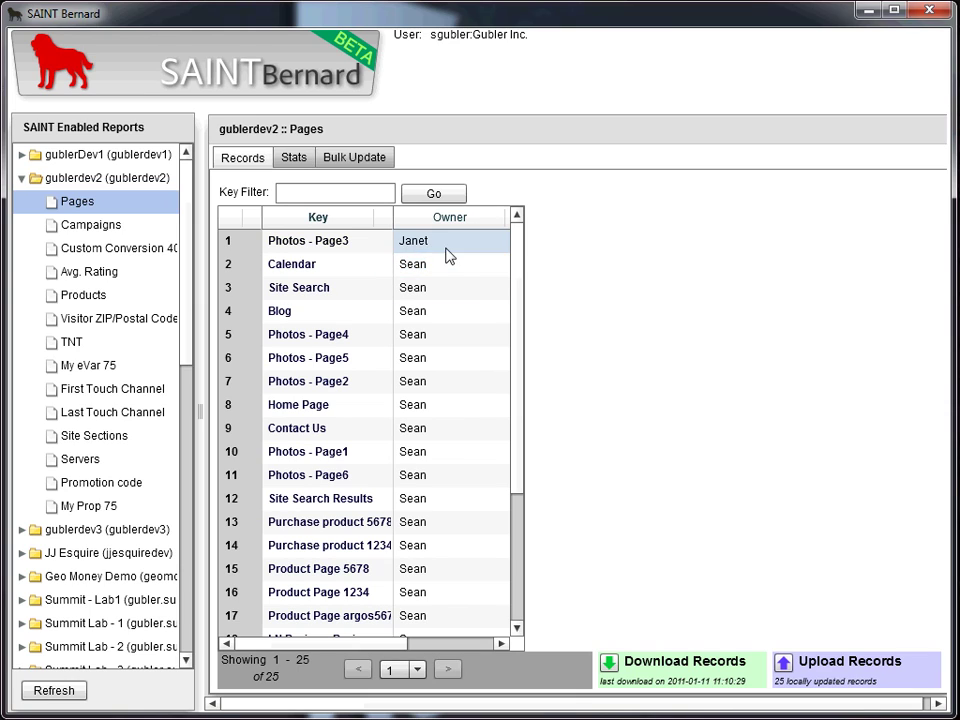
{"action": "double_click", "coordinate": [453, 243]}
{"action": "double_click", "coordinate": [456, 266]}
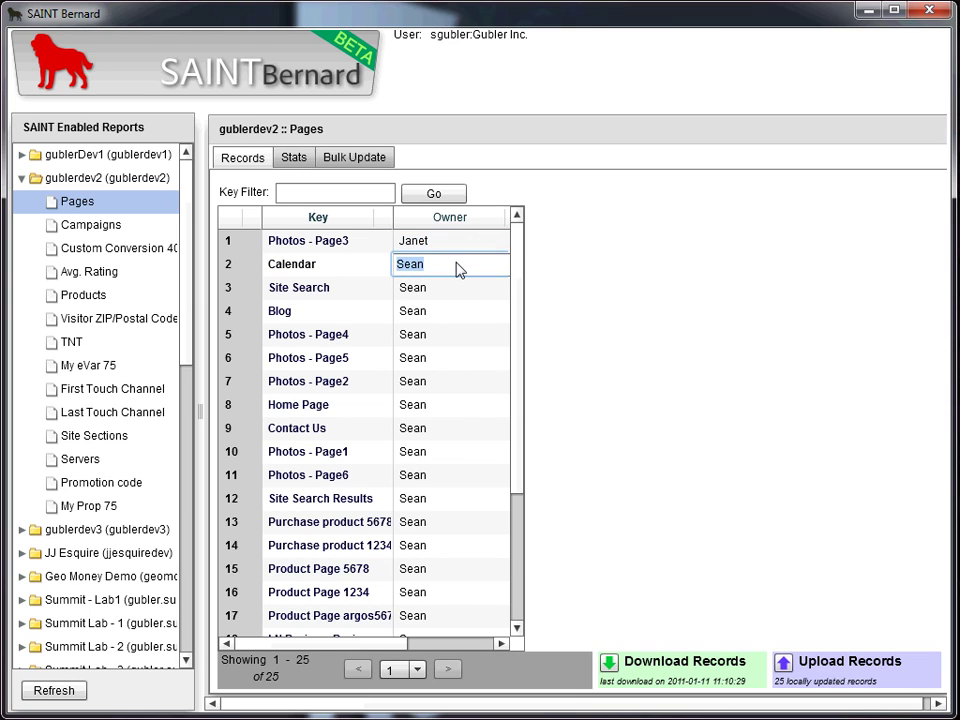
{"action": "type", "text": "Janet"}
{"action": "double_click", "coordinate": [450, 290]}
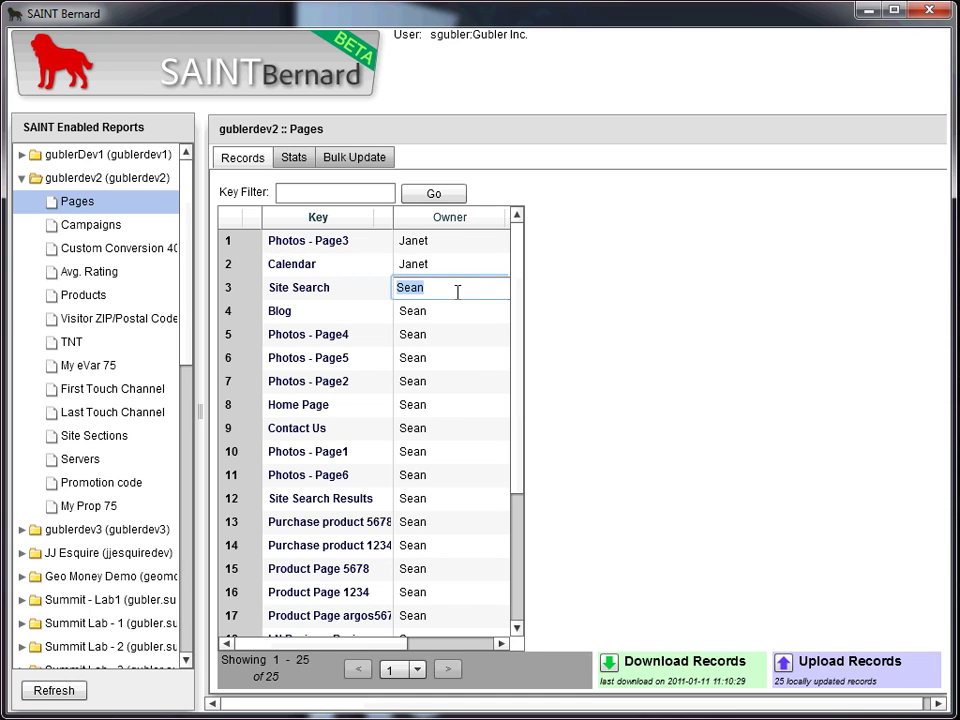
{"action": "type", "text": "Janet"}
{"action": "key", "text": "Return"}
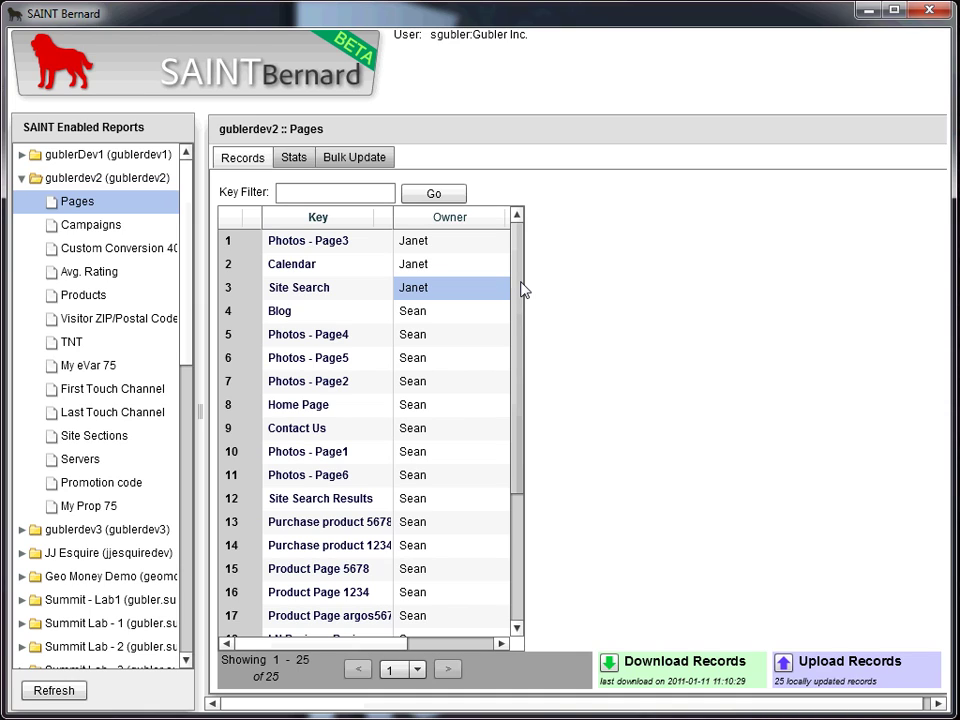
Filter the Pages records to keys containing "product"
{"action": "left_click", "coordinate": [350, 195]}
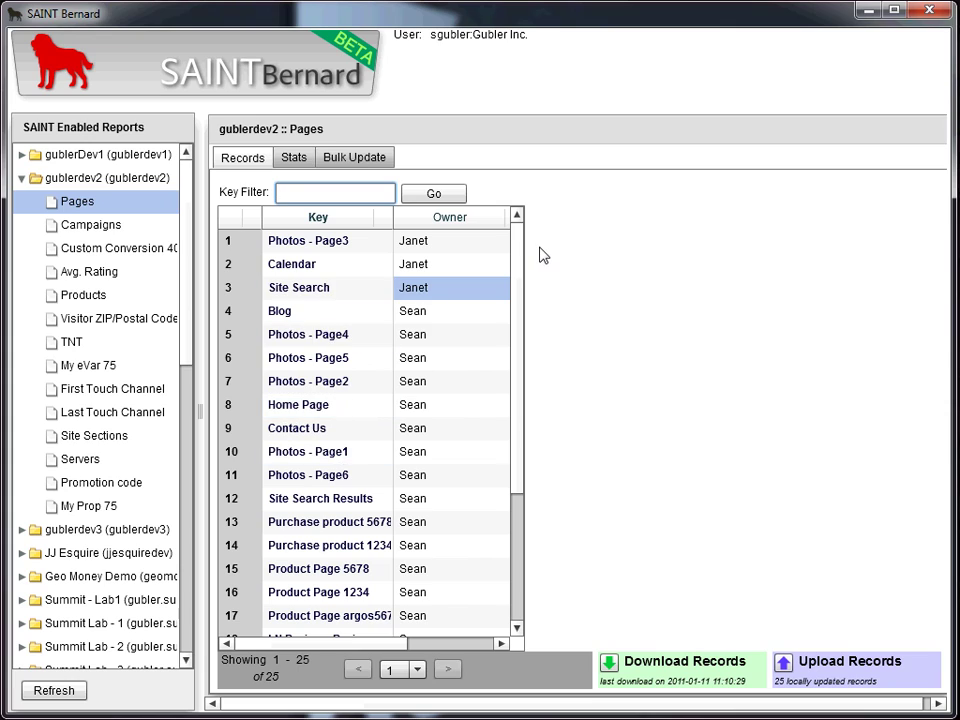
{"action": "type", "text": "product"}
{"action": "left_click", "coordinate": [436, 198]}
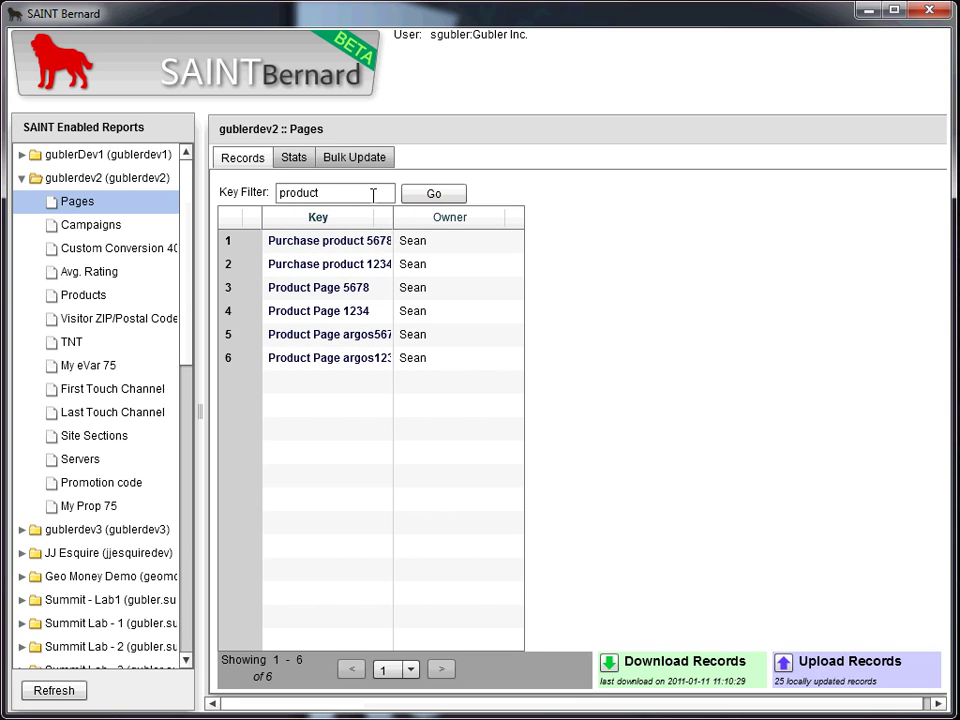
Clear the key filter and list all Pages records again
{"action": "left_click_drag", "start_coordinate": [373, 193], "coordinate": [259, 197]}
{"action": "key", "text": "BackSpace"}
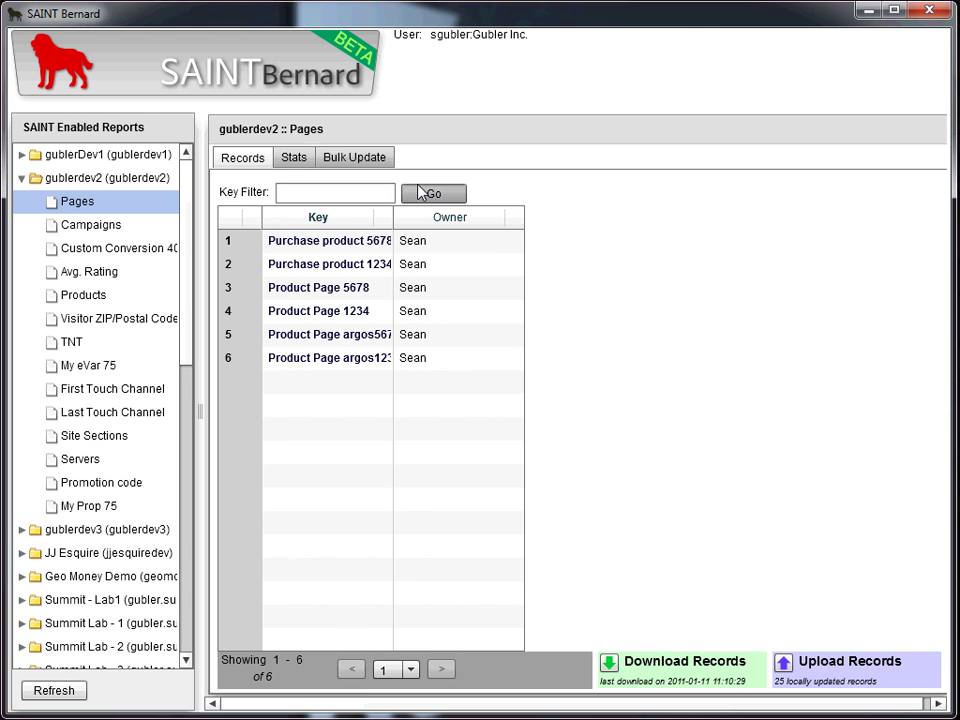
{"action": "left_click", "coordinate": [421, 193]}
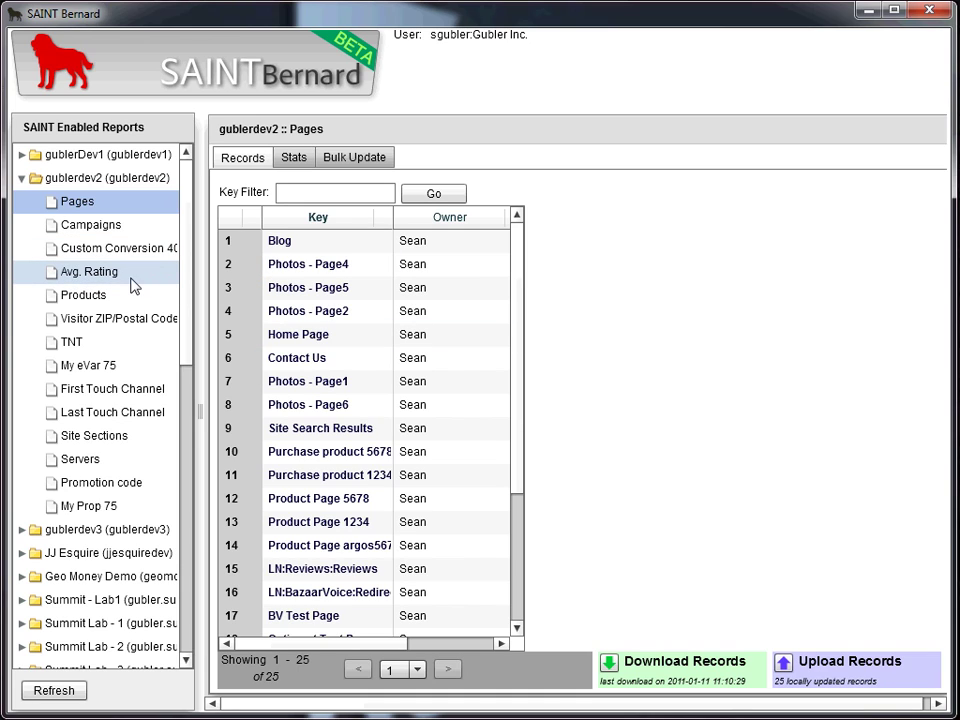
View the My eVar 75, Servers and Campaigns reports of gublerdev2 one after another
{"action": "left_click", "coordinate": [118, 370]}
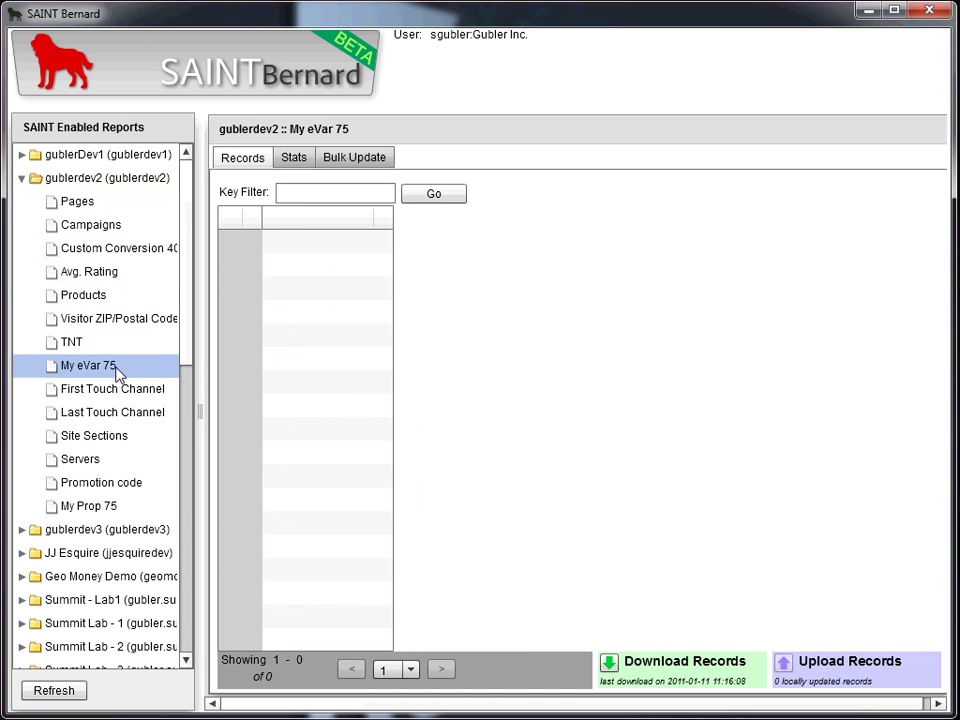
{"action": "left_click", "coordinate": [106, 458]}
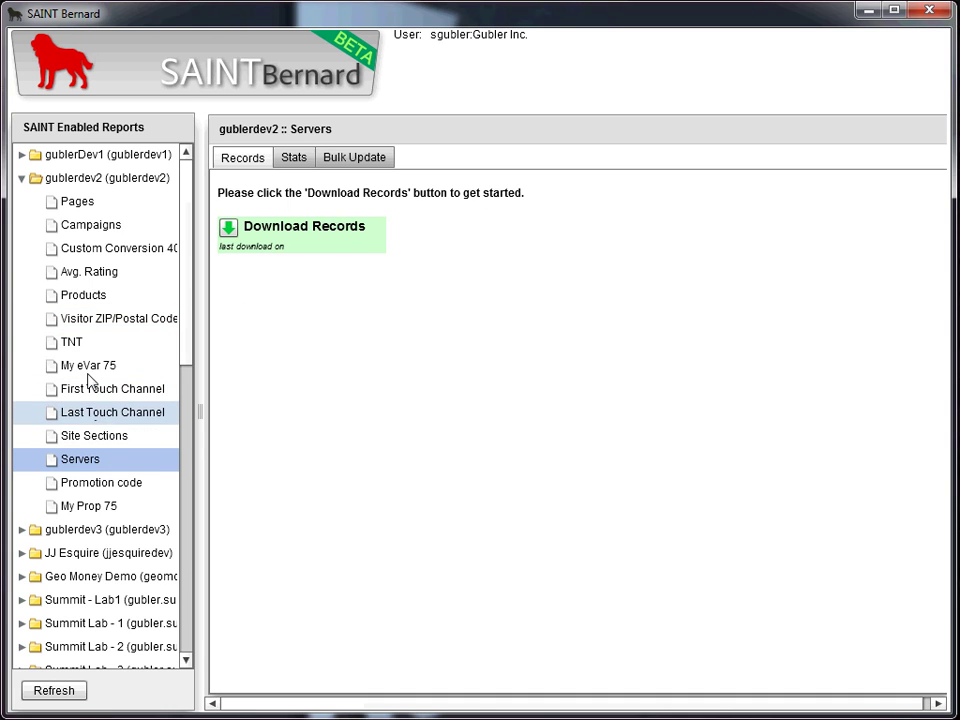
{"action": "left_click", "coordinate": [103, 229]}
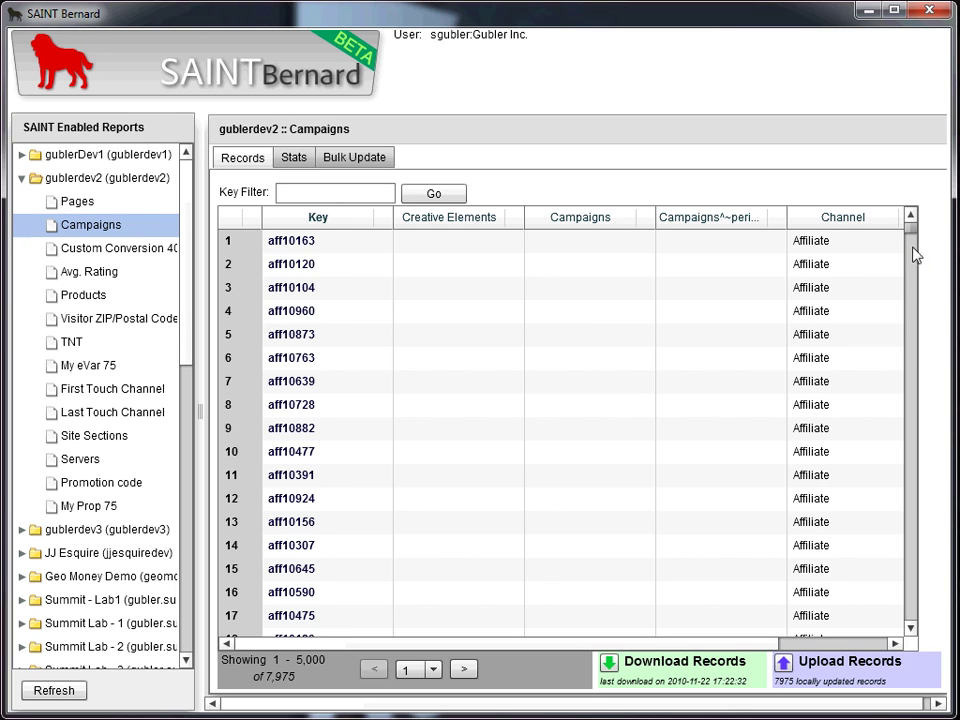
Browse the Campaigns records to the end of the first page and go on to page 2
{"action": "left_click_drag", "start_coordinate": [912, 247], "coordinate": [913, 625]}
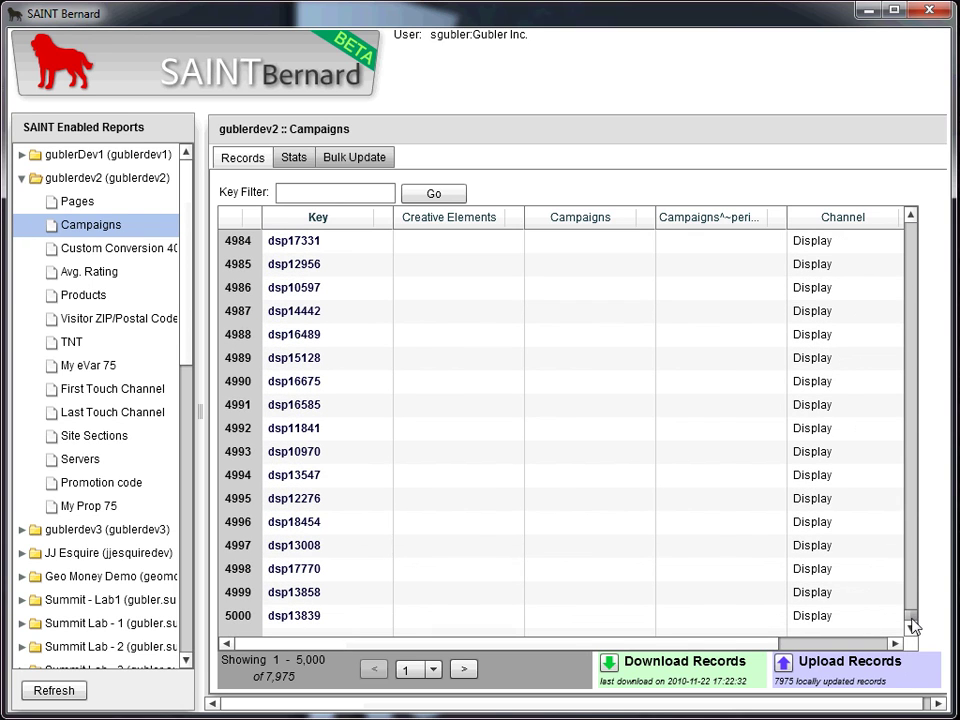
{"action": "left_click", "coordinate": [475, 668]}
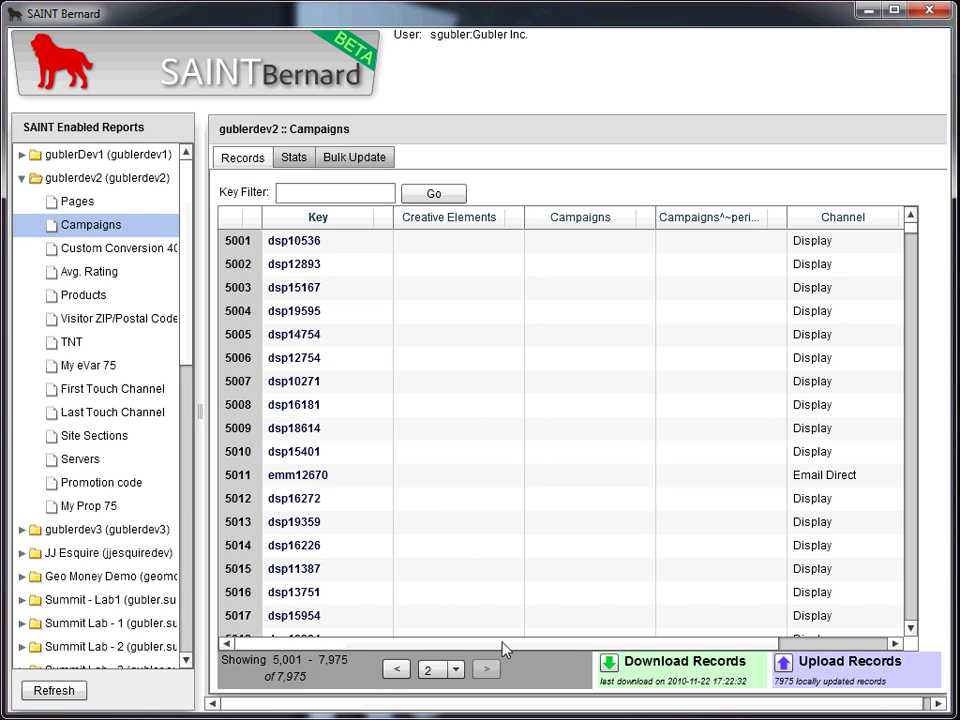
{"action": "left_click_drag", "start_coordinate": [909, 255], "coordinate": [919, 231]}
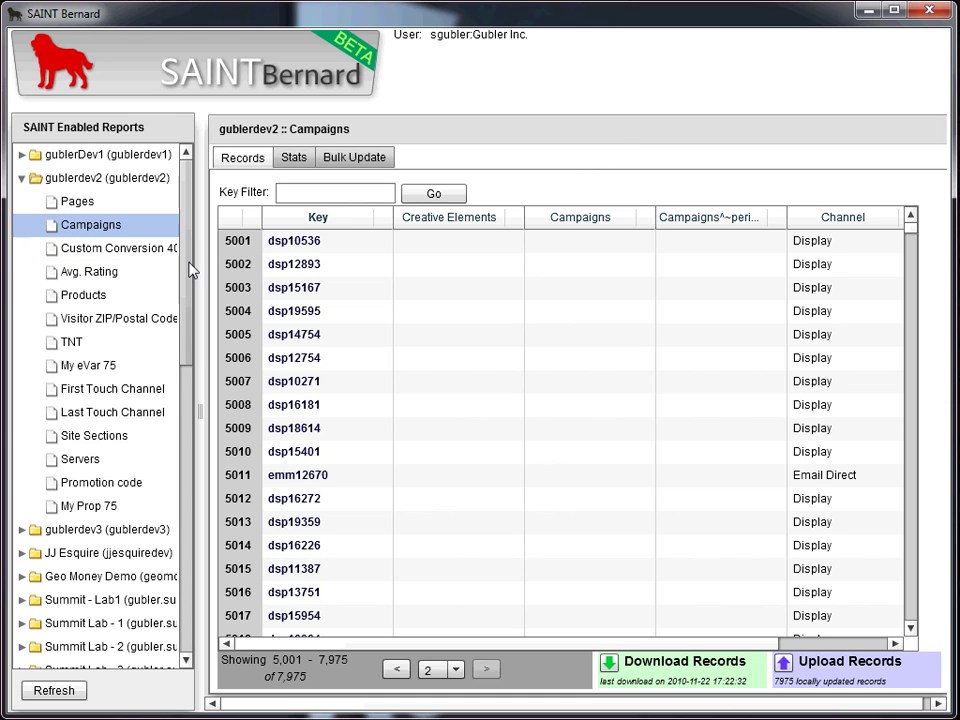
{"action": "left_click_drag", "start_coordinate": [192, 270], "coordinate": [197, 229]}
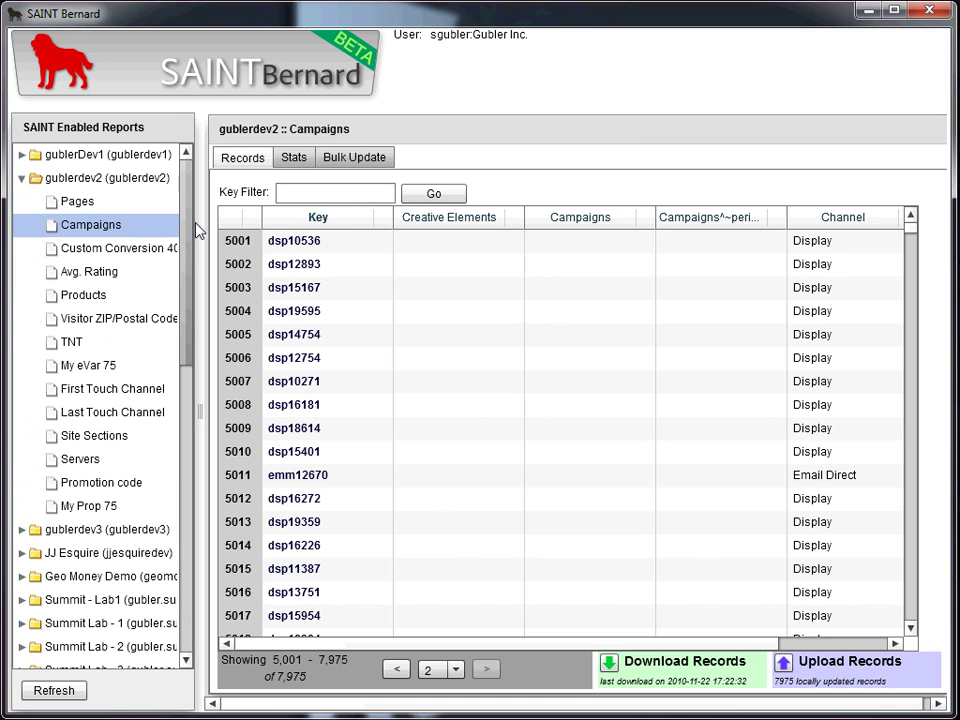